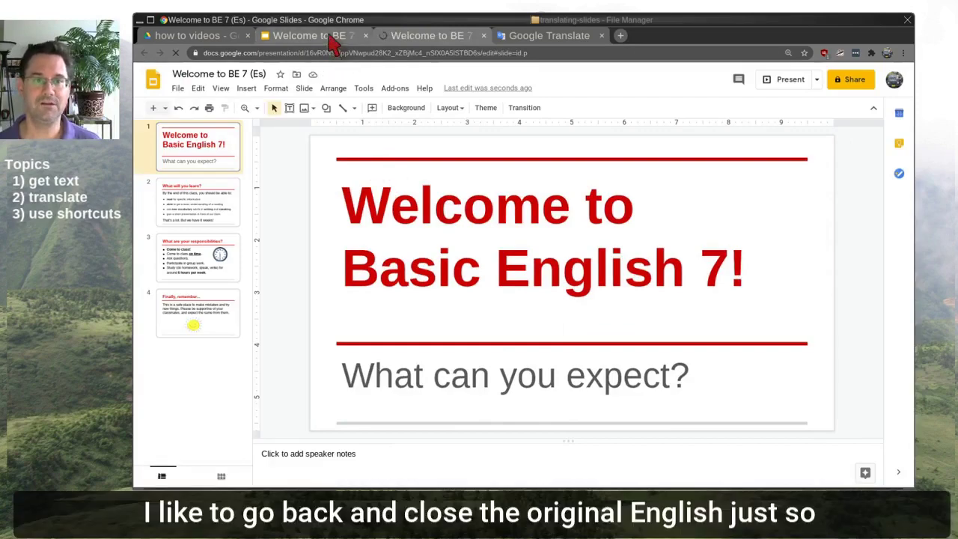
Close the original English presentation, keeping the Spanish copy open.
click(365, 36)
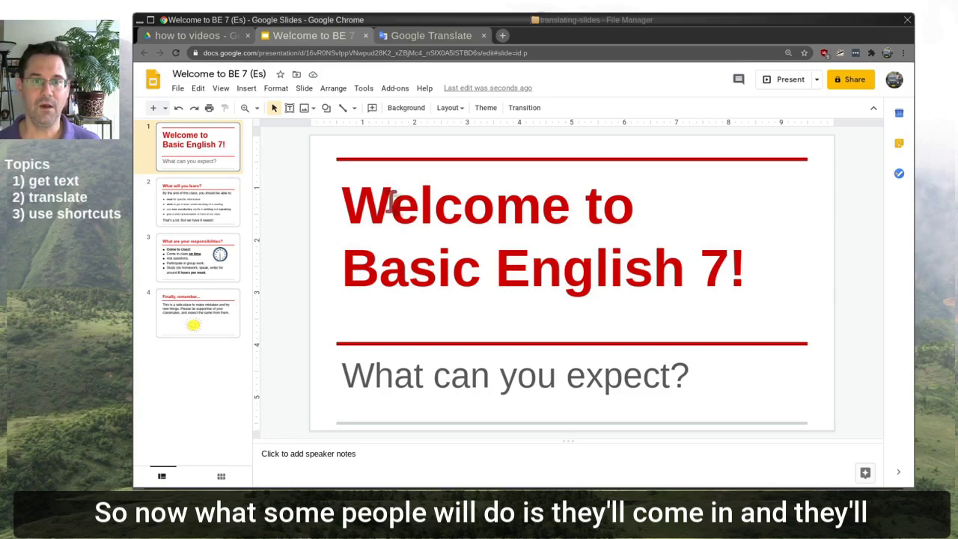
Copy "Welcome to Basic English" from slide 1's title, translate it into Spanish in Google Translate, and clear the source text.
click(344, 202)
drag(342, 202, 685, 274)
right_click(642, 235)
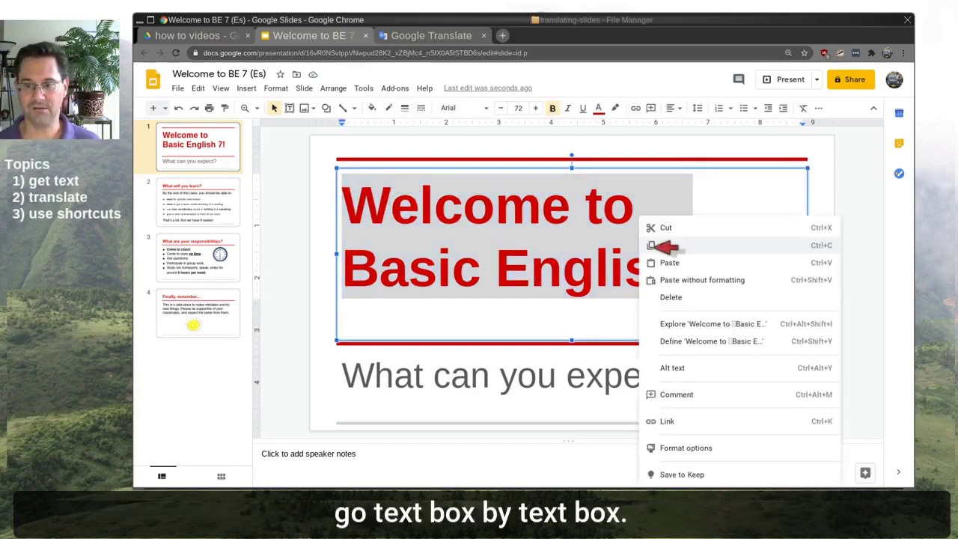
click(665, 246)
click(448, 36)
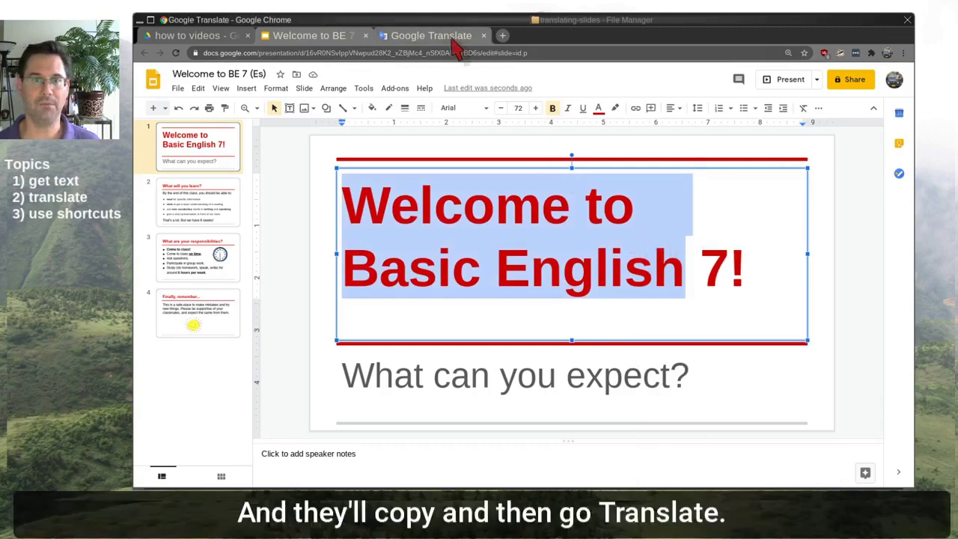
right_click(414, 165)
click(438, 249)
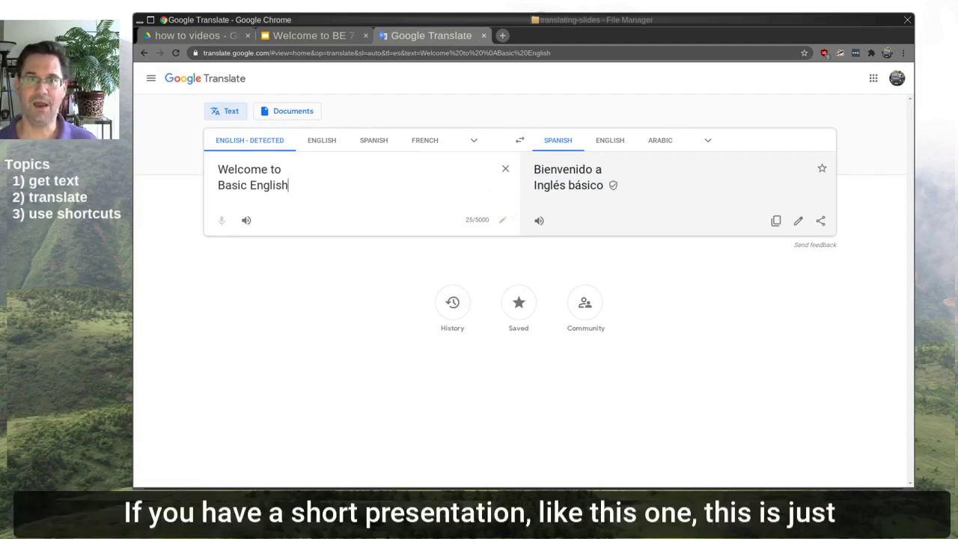
click(505, 168)
Return to the "Welcome to BE 7 (Es)" presentation in Google Slides and download it as Plain Text (.txt).
click(306, 36)
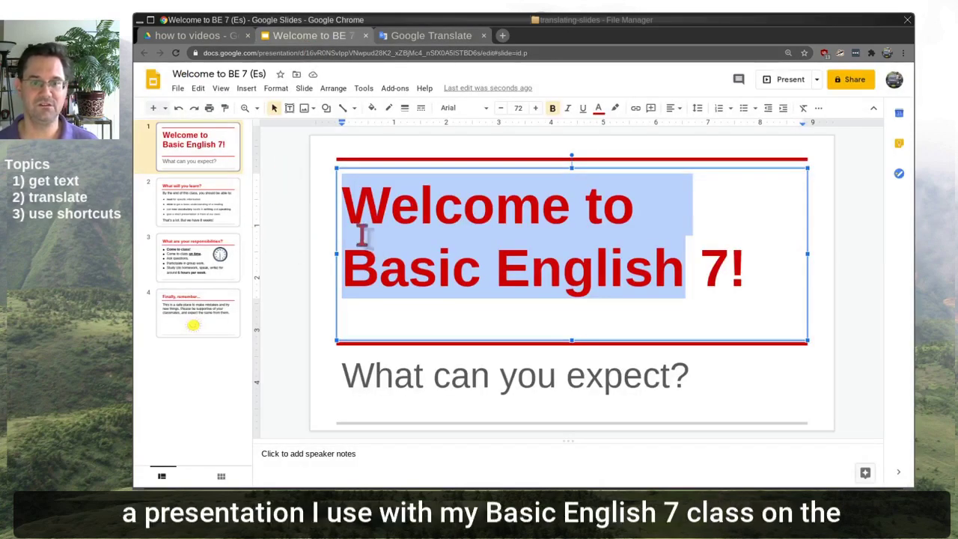
click(316, 214)
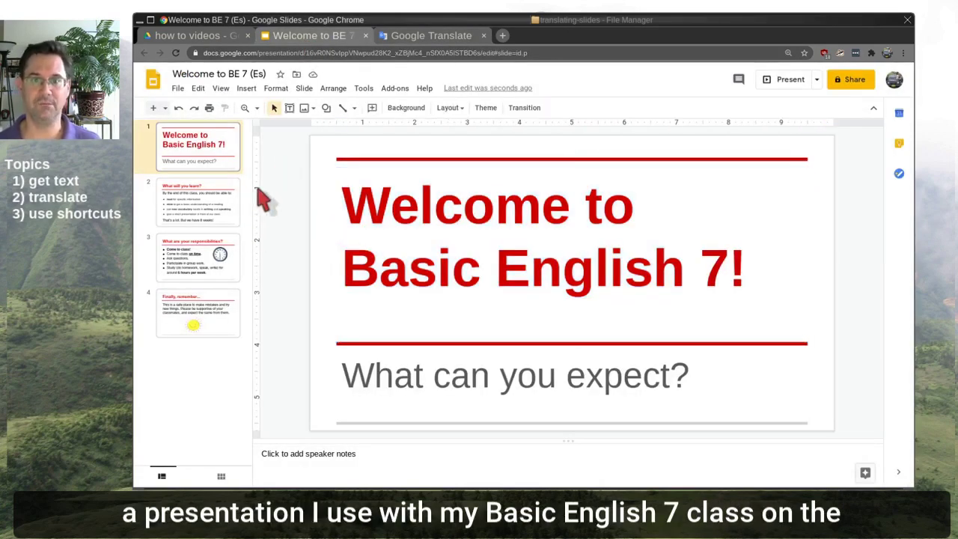
click(199, 201)
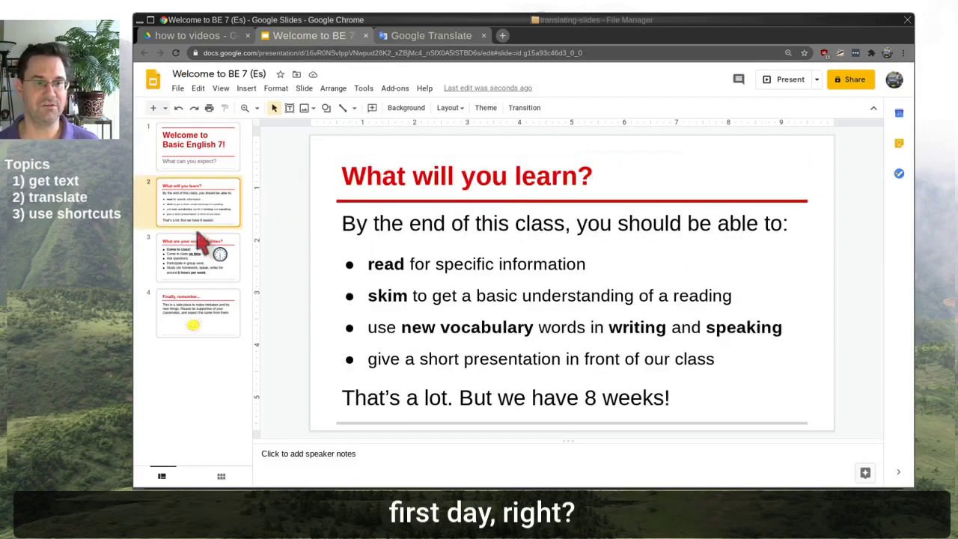
click(199, 275)
click(191, 310)
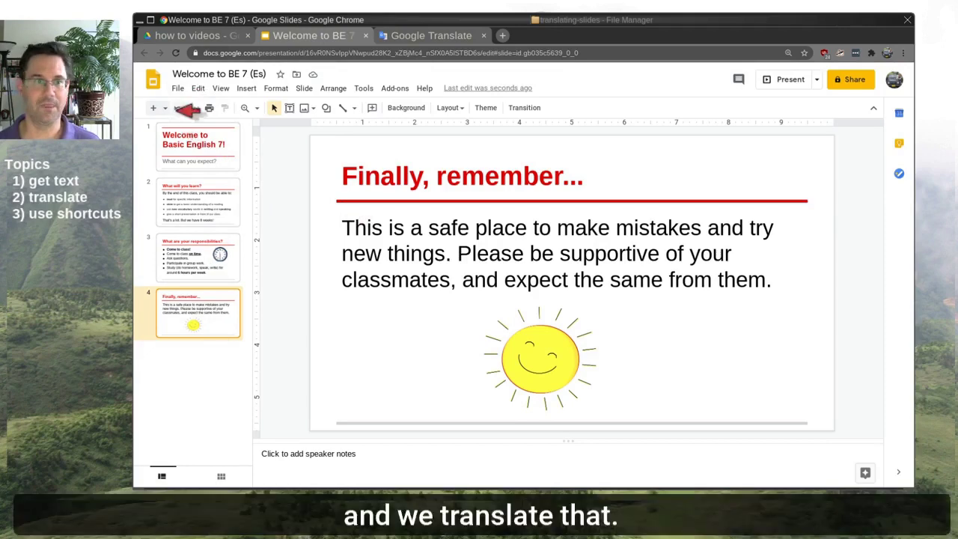
click(178, 89)
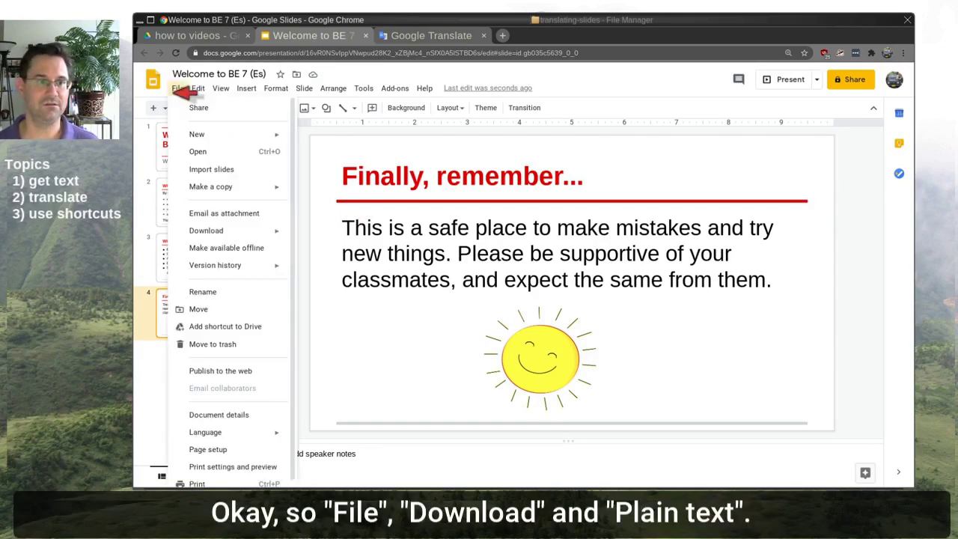
mouse_move(238, 231)
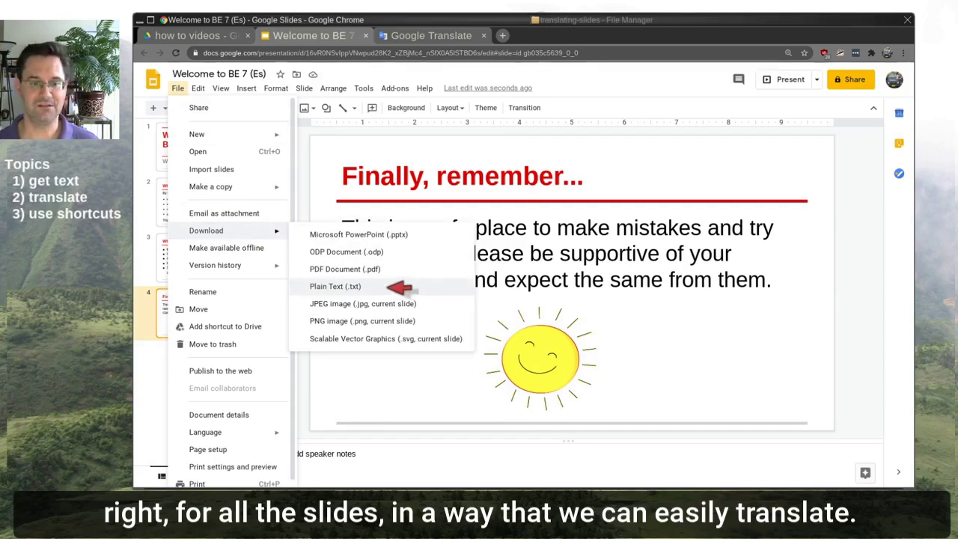
click(377, 285)
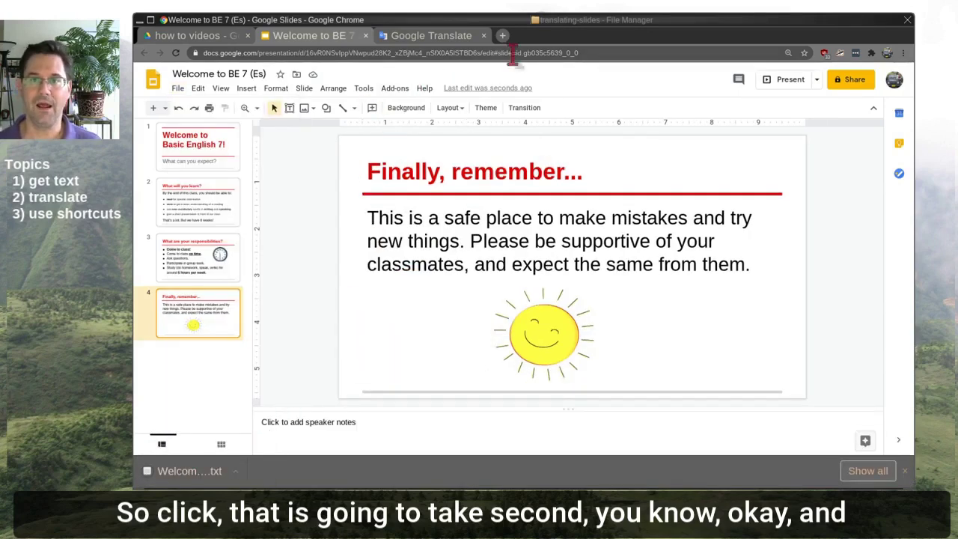
Switch to the file manager, open "Welcome to BE 7 (Es).txt" in Mousepad, and reposition the editor window for reading.
click(579, 21)
double_click(187, 90)
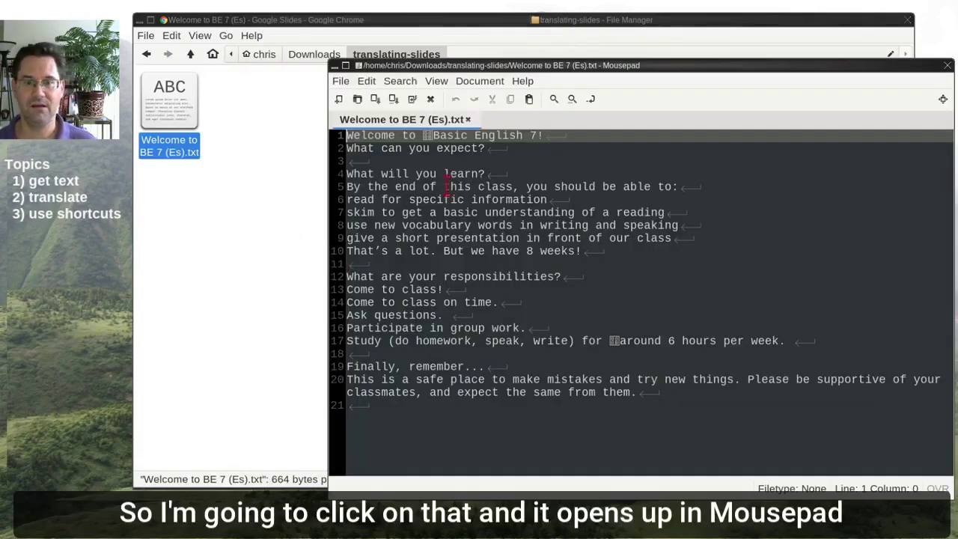
drag(636, 66, 627, 34)
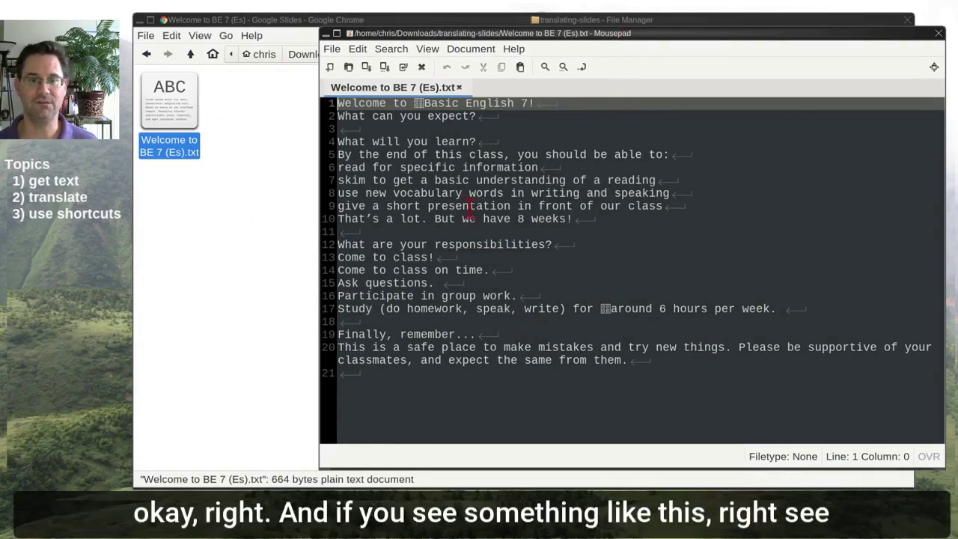
Remove the line-break symbol before "Basic English 7!" so the title reads "Welcome to Basic English 7!" on one line.
click(431, 103)
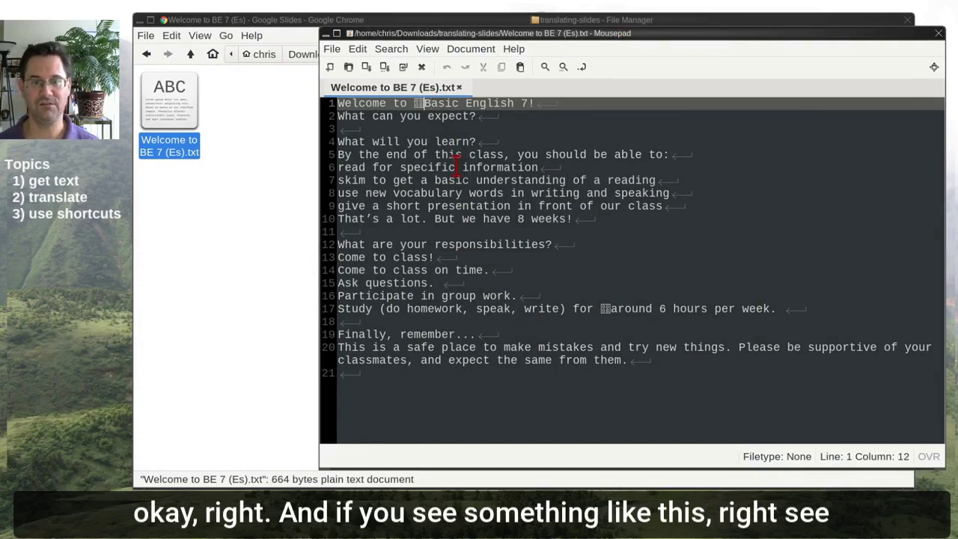
key(shift+Left)
key(shift+Right)
key(shift+Left)
key(shift+Left)
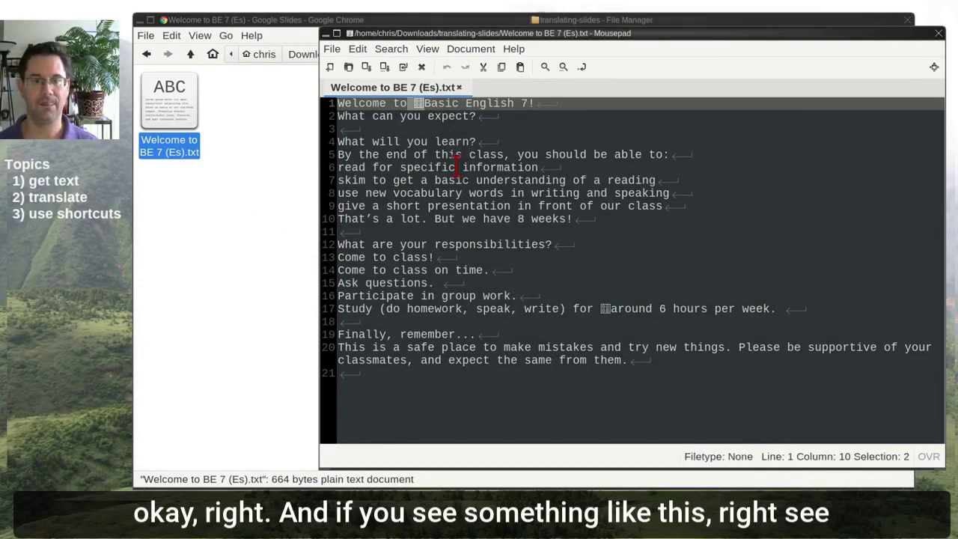
key(shift+Right)
key(shift+Right)
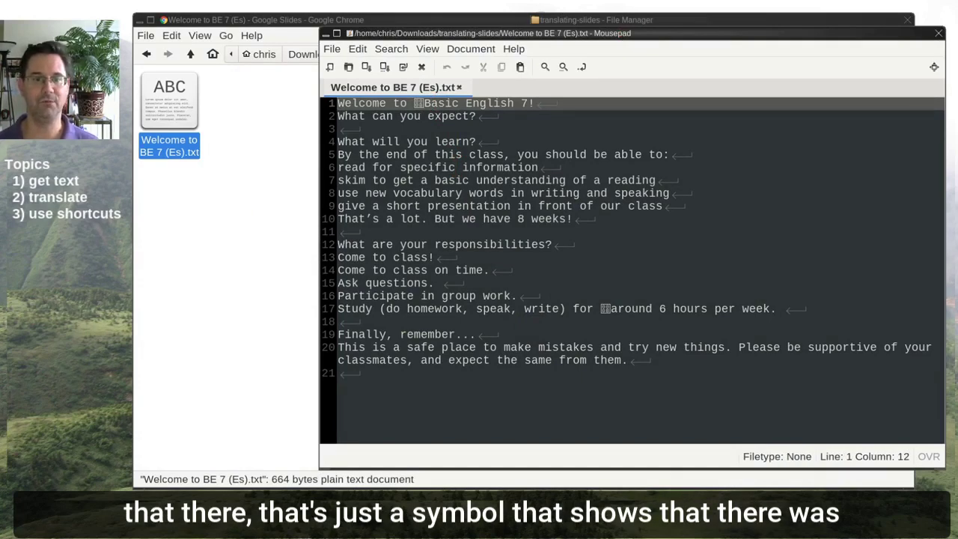
key(BackSpace)
key(Return)
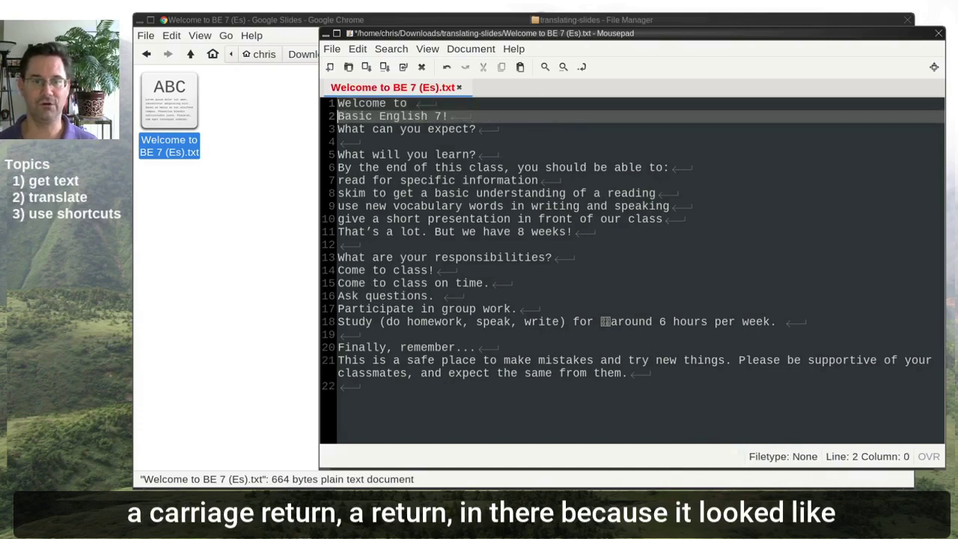
key(BackSpace)
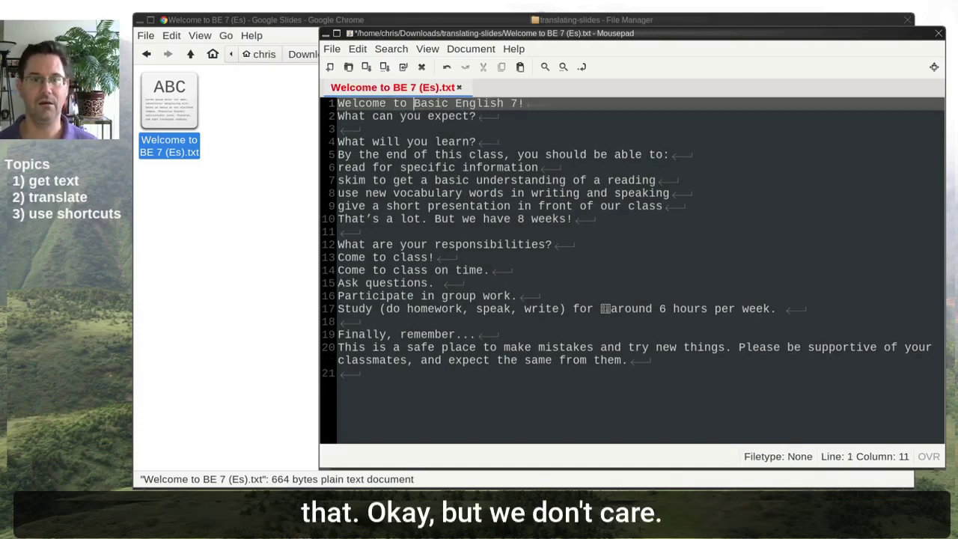
Prefix the heading "Welcome to Basic English 7!" with slide number 1 and "What will you learn?" with 2.
key(Left)
key(Home)
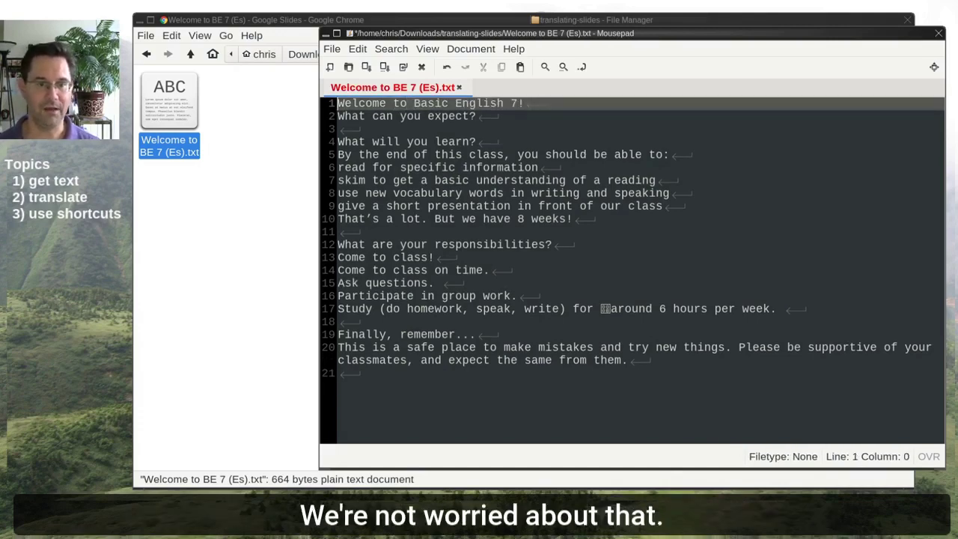
text(1)
key(Down)
key(Down)
key(Down)
key(Home)
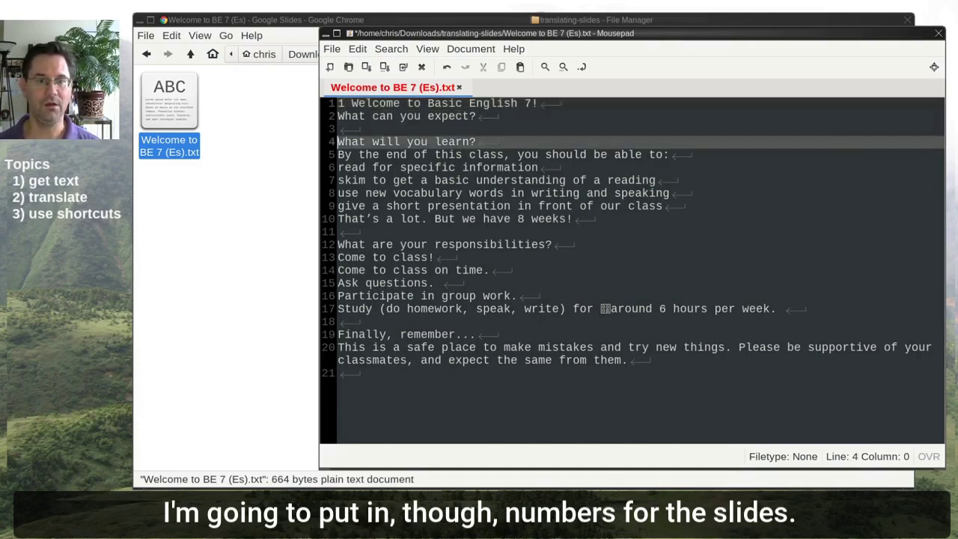
text(2)
Prefix the heading "What are your responsibilities?" with slide number 3.
key(Down)
key(Down)
key(Down)
key(Down)
key(Down)
key(Down)
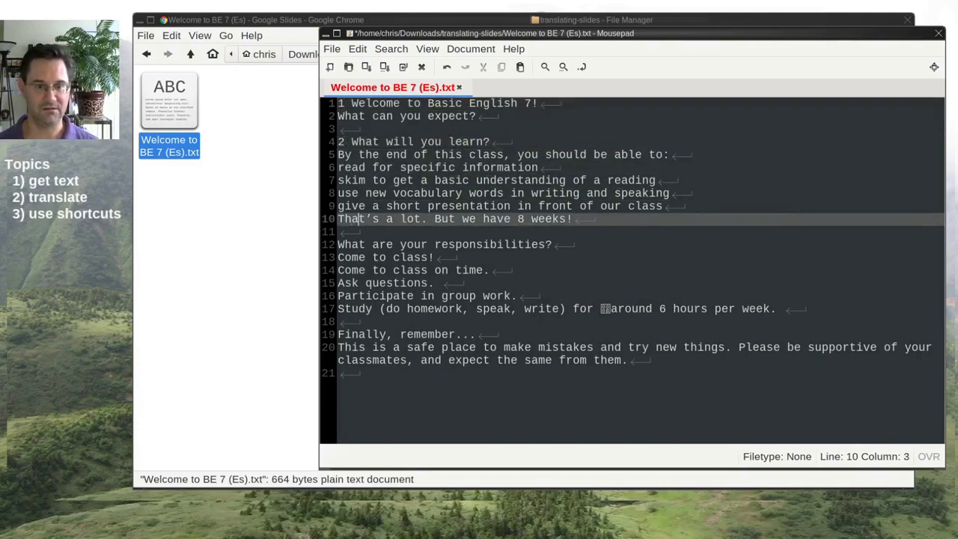
key(Down)
key(Down)
text(3)
Prefix the last slide's heading "Finally, remember..." with slide number 4.
key(Down)
key(Down)
key(Down)
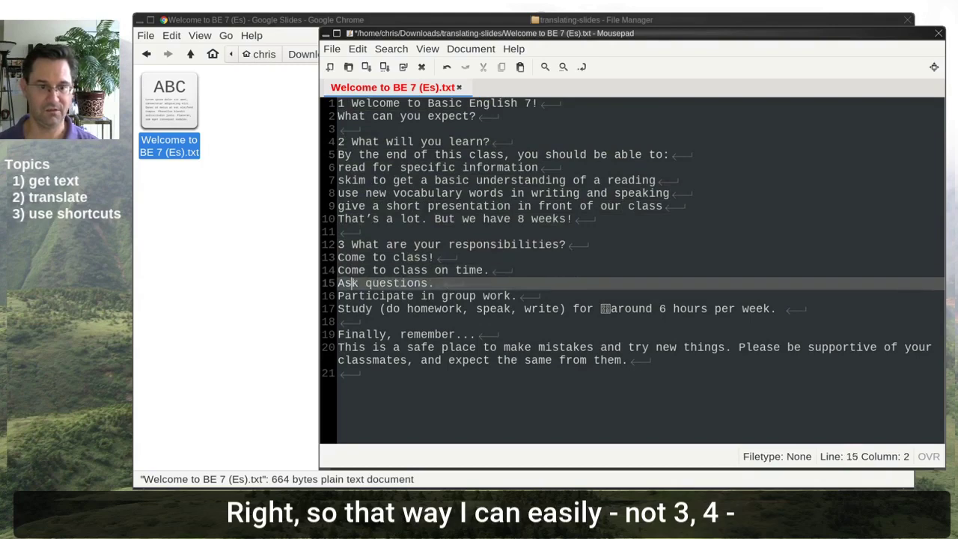
key(Down)
key(Down)
key(Down)
key(Down)
key(Home)
text(3)
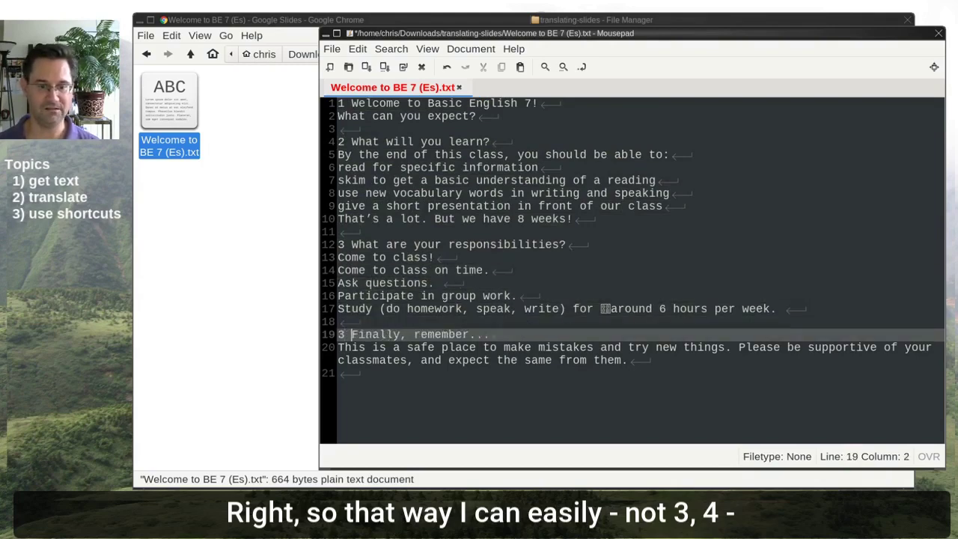
key(Left)
key(BackSpace)
text(4)
key(Down)
key(Down)
key(Down)
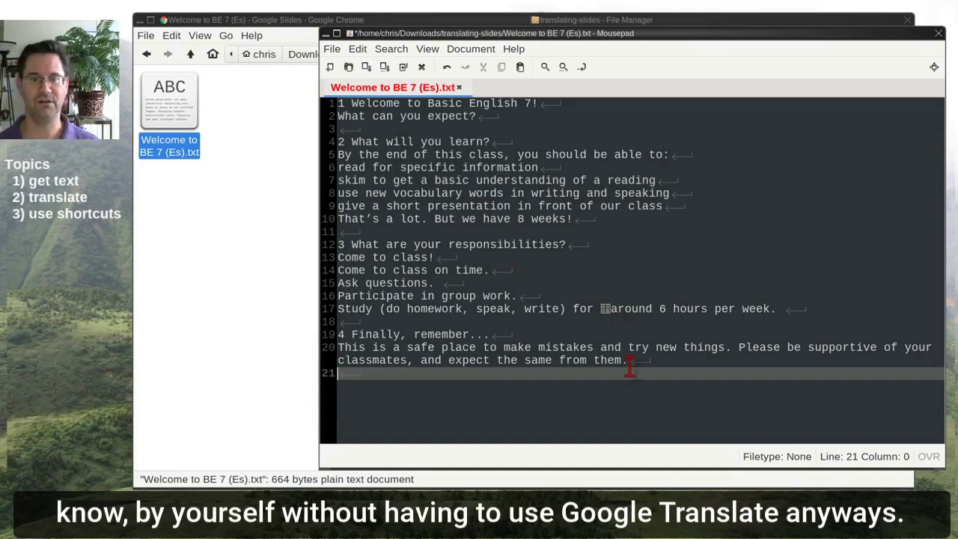
drag(629, 365, 337, 103)
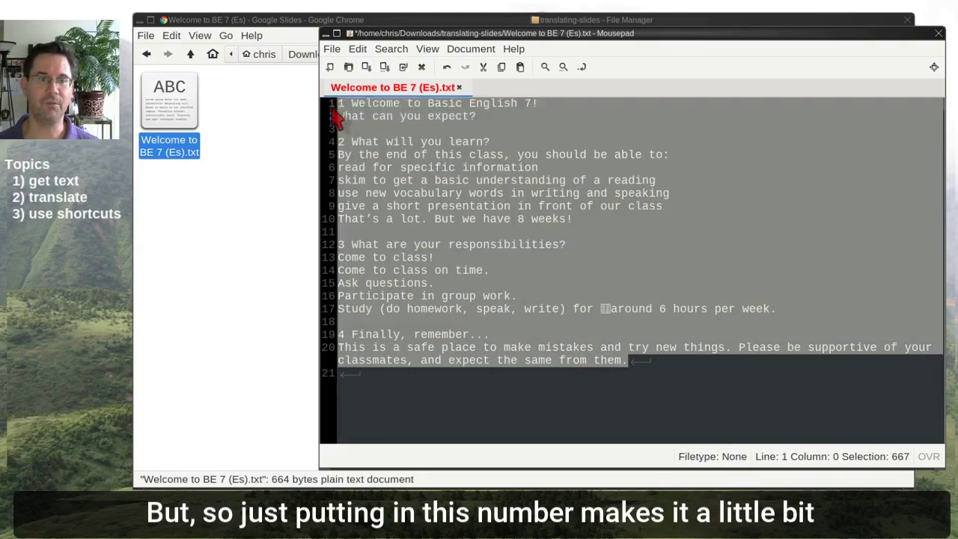
click(387, 155)
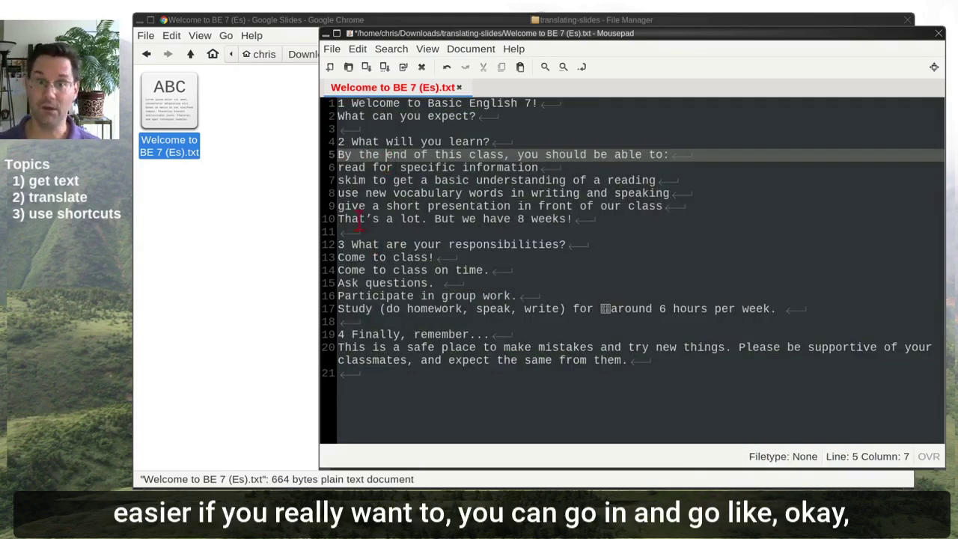
Mark "read for specific information" under heading 2 as a list item with an indented dash.
click(347, 182)
key(Up)
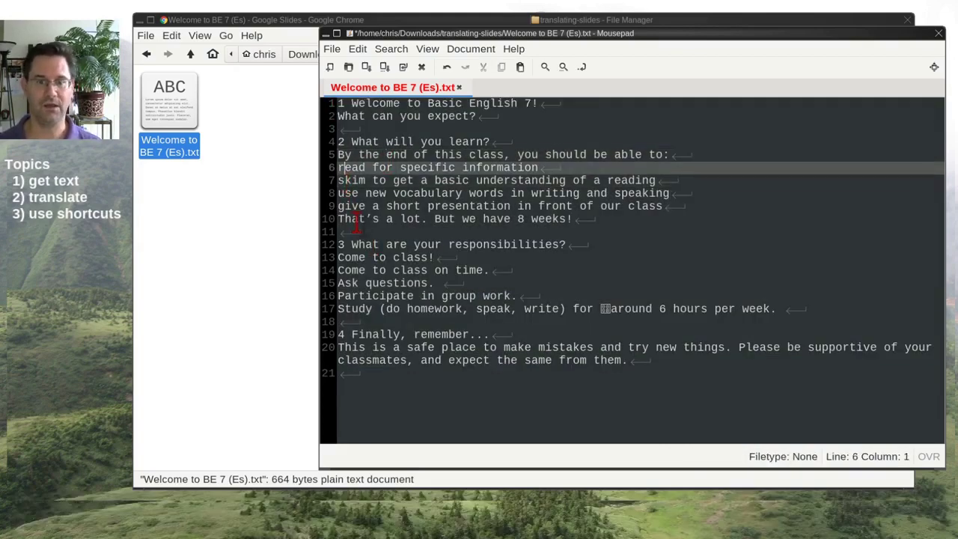
key(Up)
key(End)
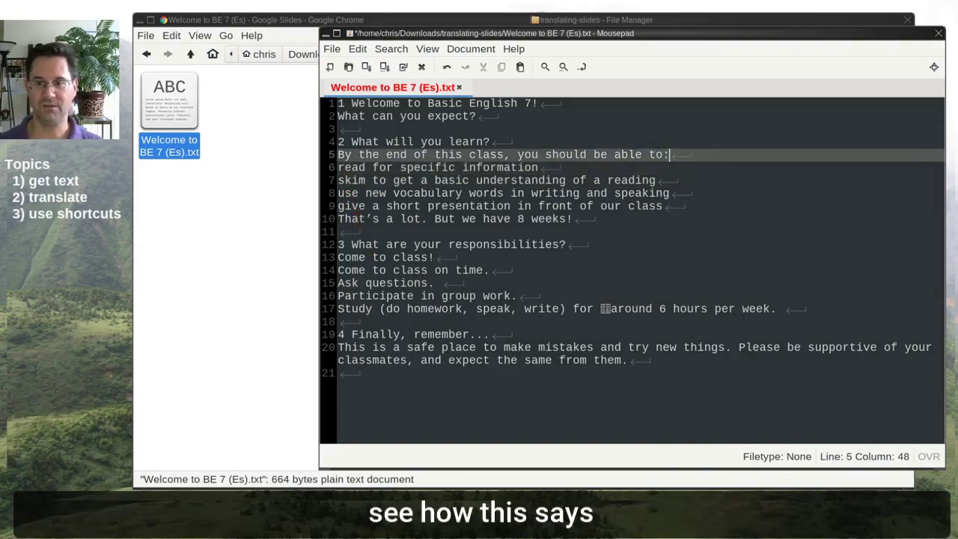
key(Left)
key(Left)
key(Left)
key(Right)
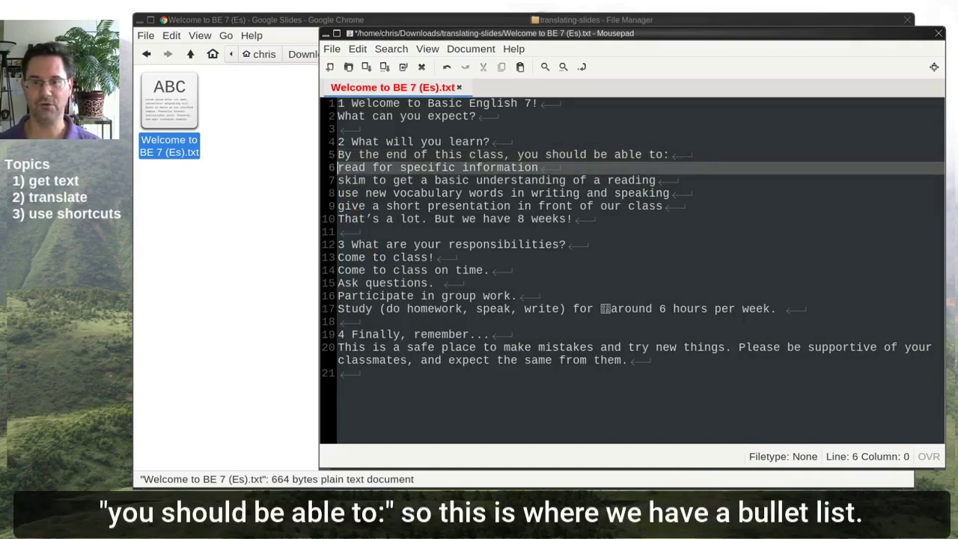
text(-)
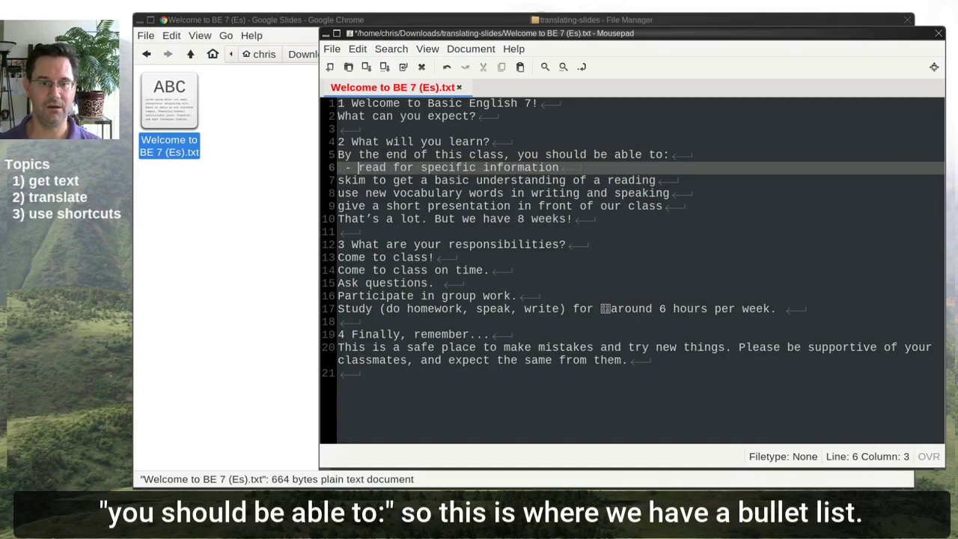
Put an indented dash before the remaining slide 2 list lines beginning with "skim", "use new vocabulary" and "give a short presentation".
key(Down)
key(Home)
text(-)
key(Down)
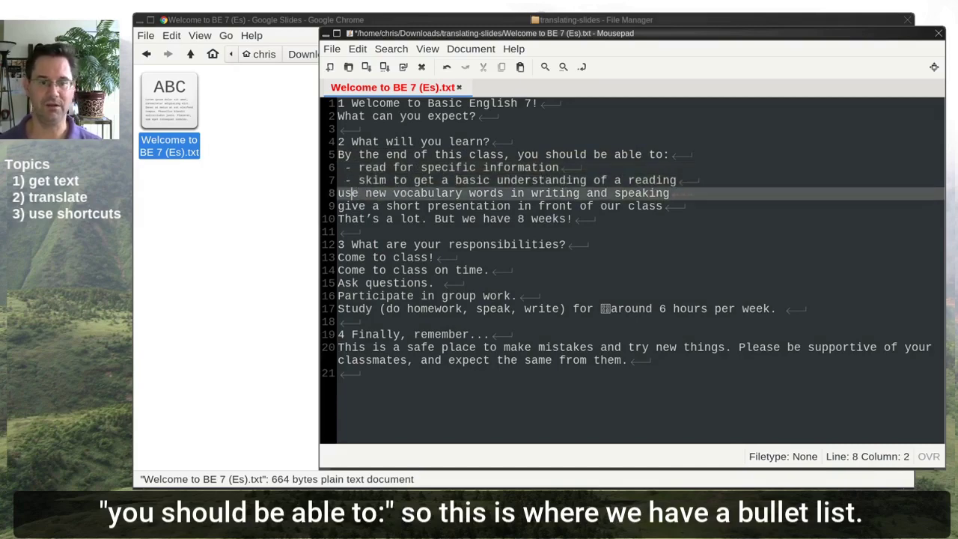
key(Home)
text(-)
key(Down)
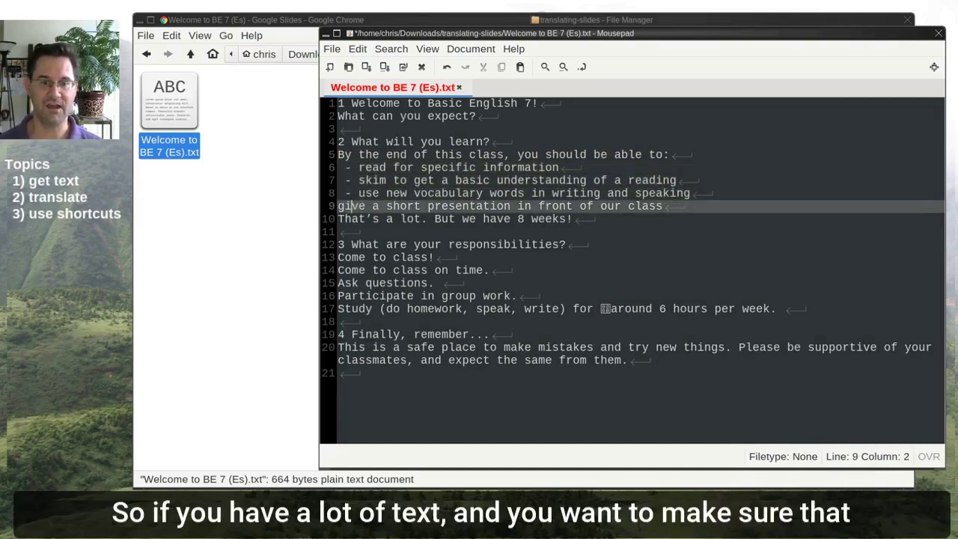
key(Home)
text(-)
key(Down)
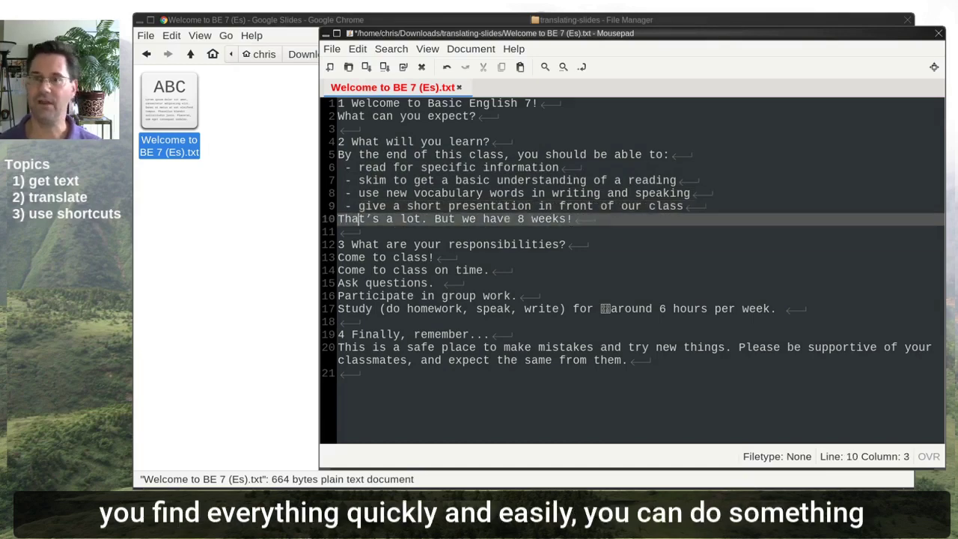
key(Down)
key(Down)
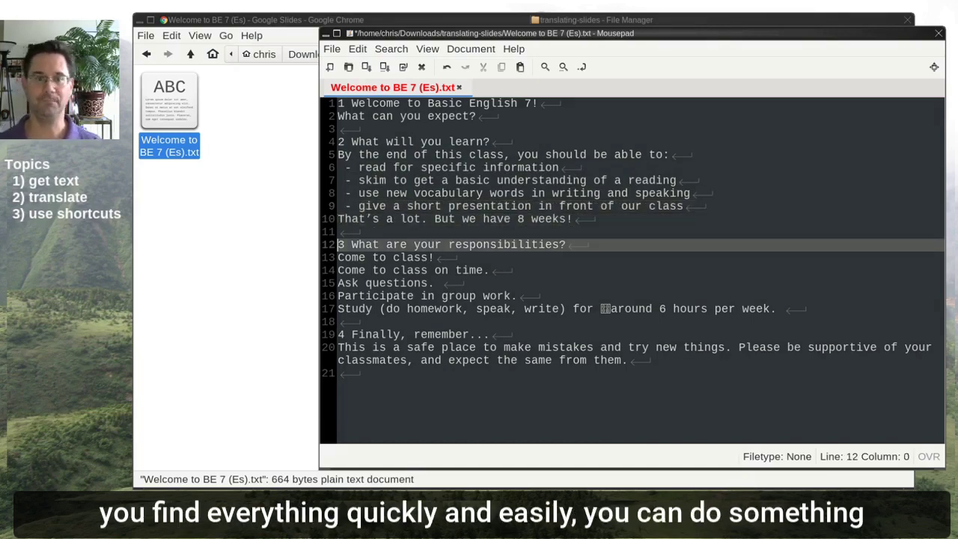
key(Up)
key(Up)
key(Up)
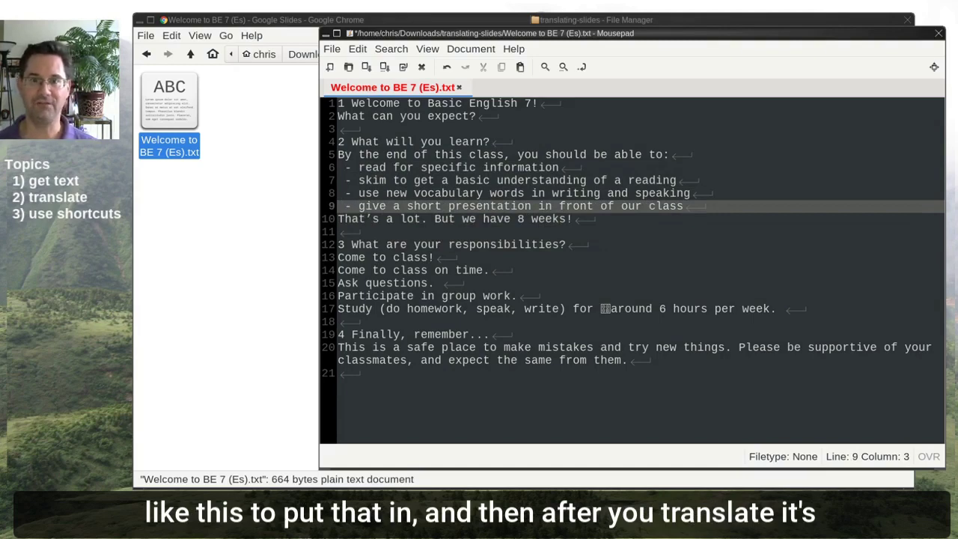
Copy the numbered English text from the slide 1 heading through the last sentence of slide 4.
drag(352, 205, 337, 199)
click(343, 205)
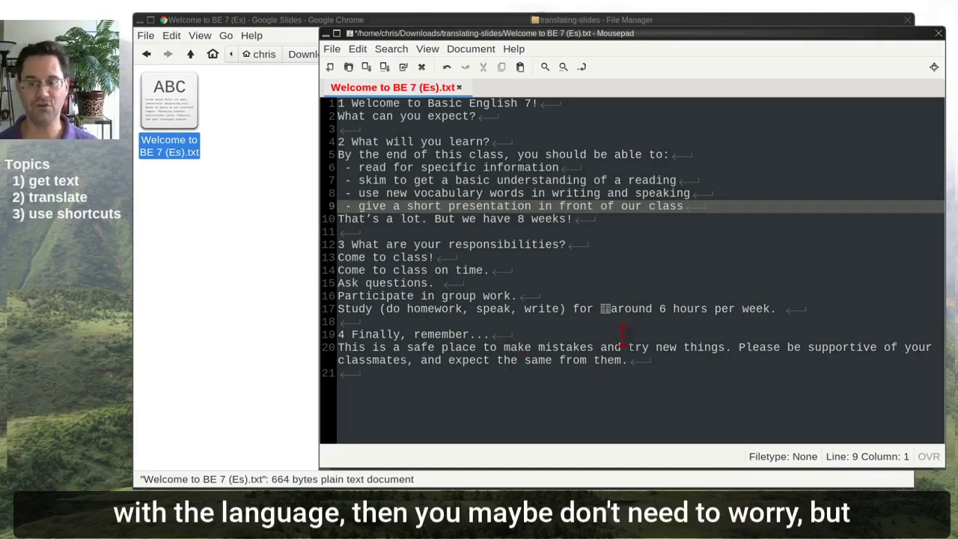
drag(630, 361, 330, 101)
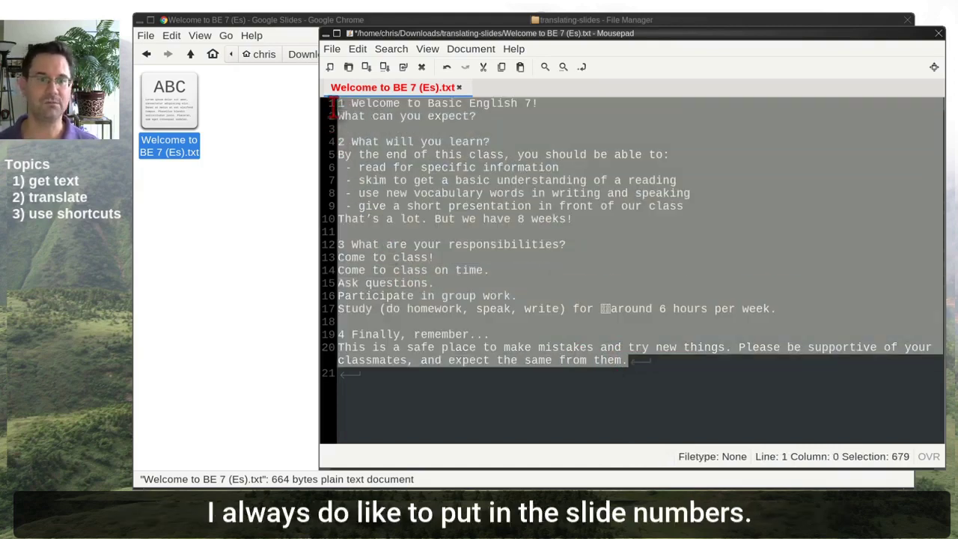
right_click(415, 138)
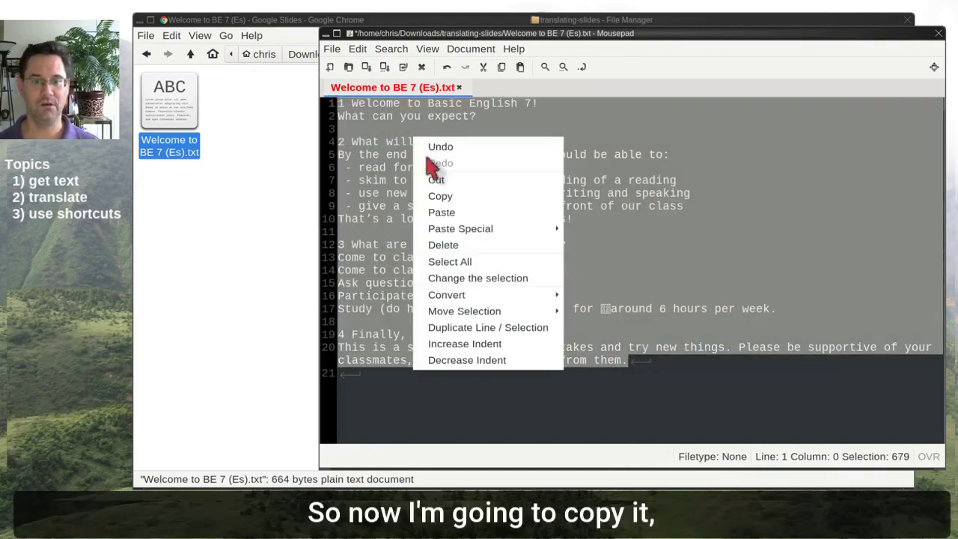
click(445, 197)
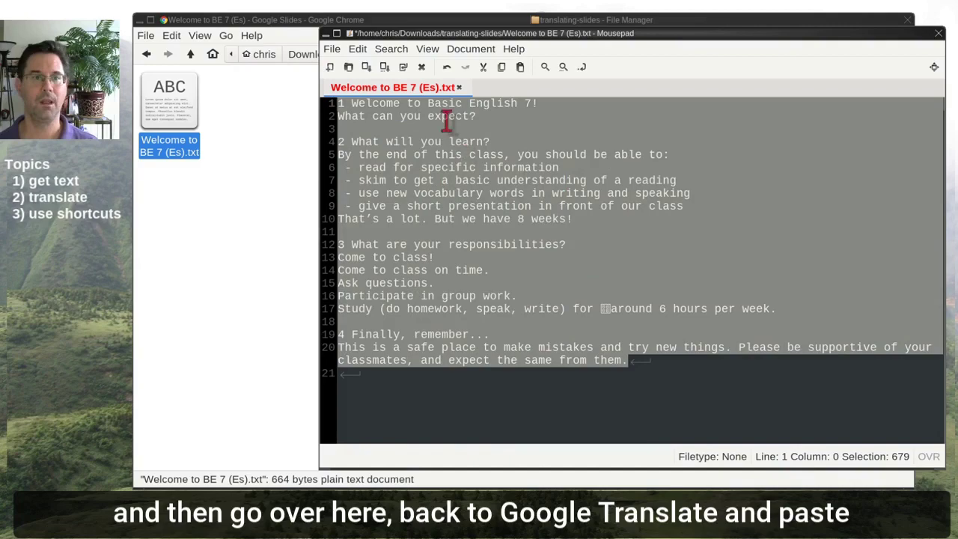
Switch to Google Translate and paste the copied English text as the source for the Spanish translation.
key(alt+Tab)
click(408, 36)
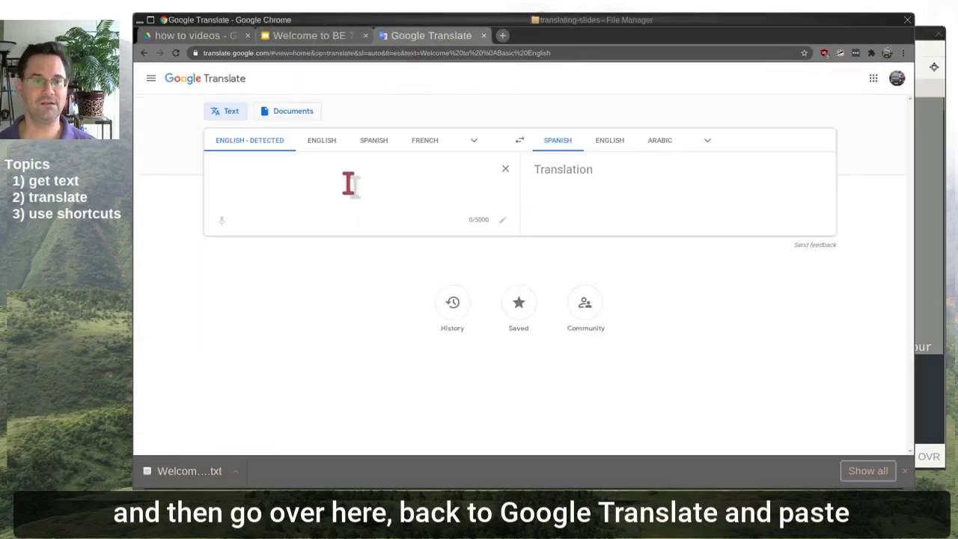
right_click(350, 184)
click(374, 261)
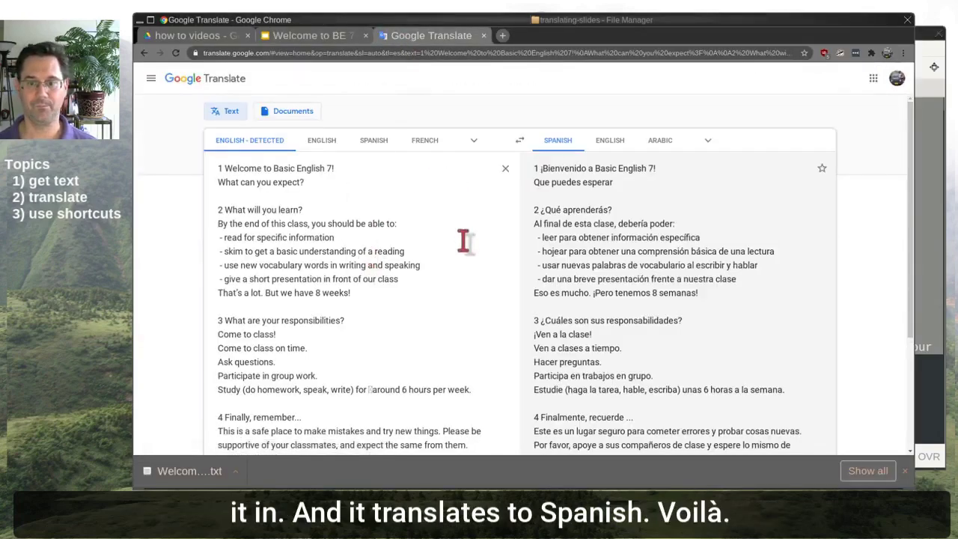
Review the Spanish translation, the source text's character count against the limit, and the downloaded text file in its folder.
scroll(652, 344, down, 3)
scroll(658, 358, up, 3)
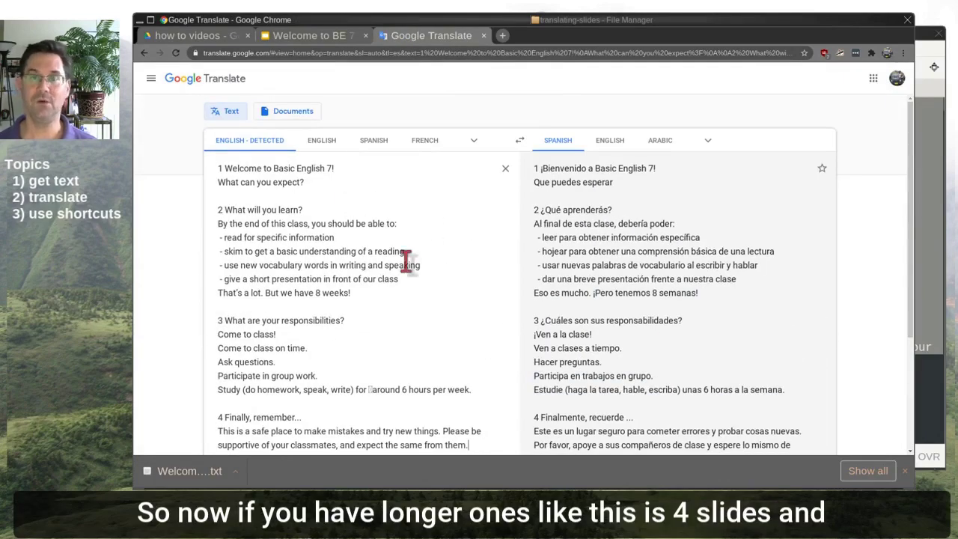
scroll(406, 262, down, 3)
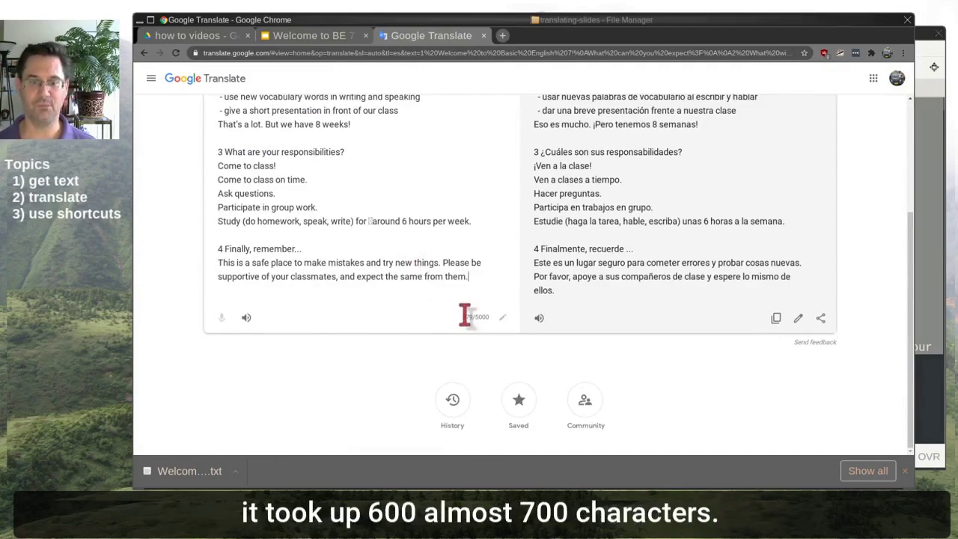
scroll(427, 289, up, 3)
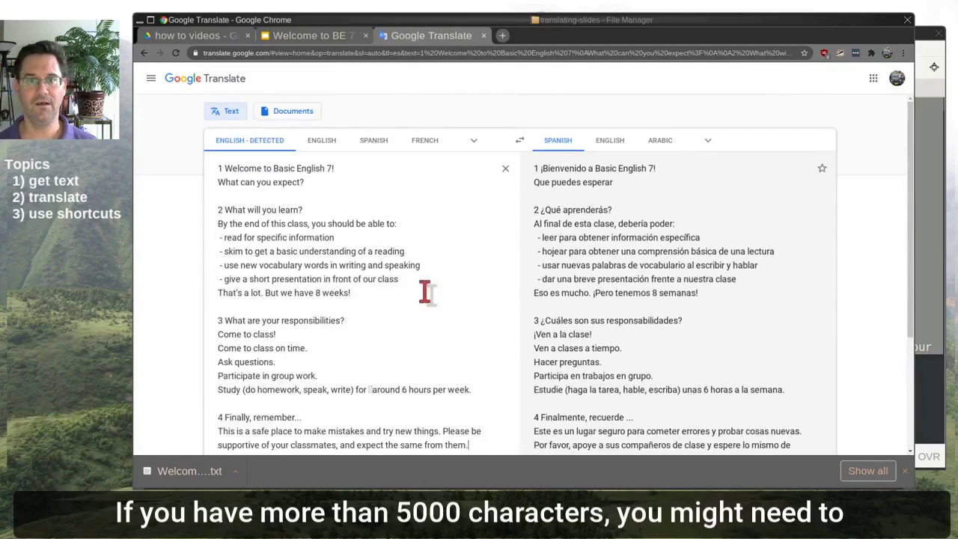
scroll(428, 288, down, 3)
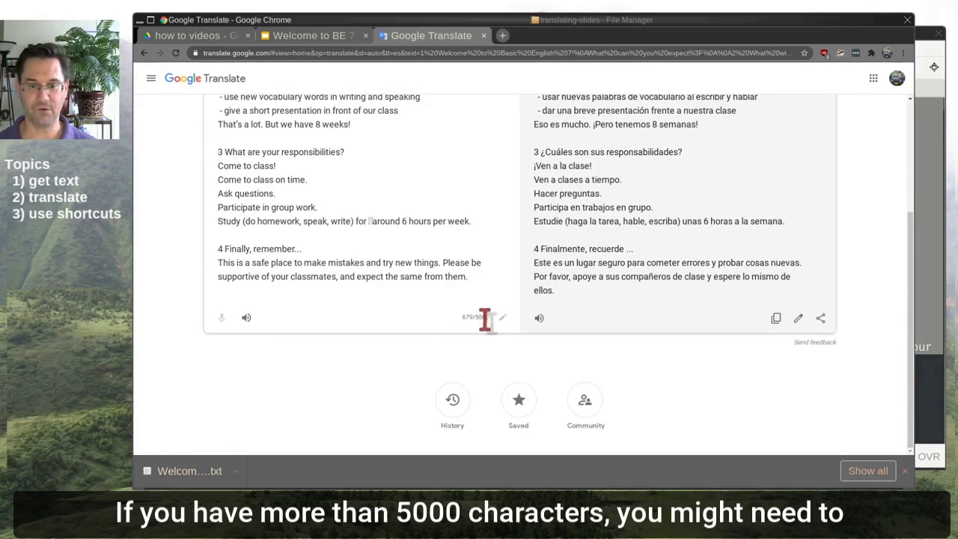
scroll(423, 274, up, 3)
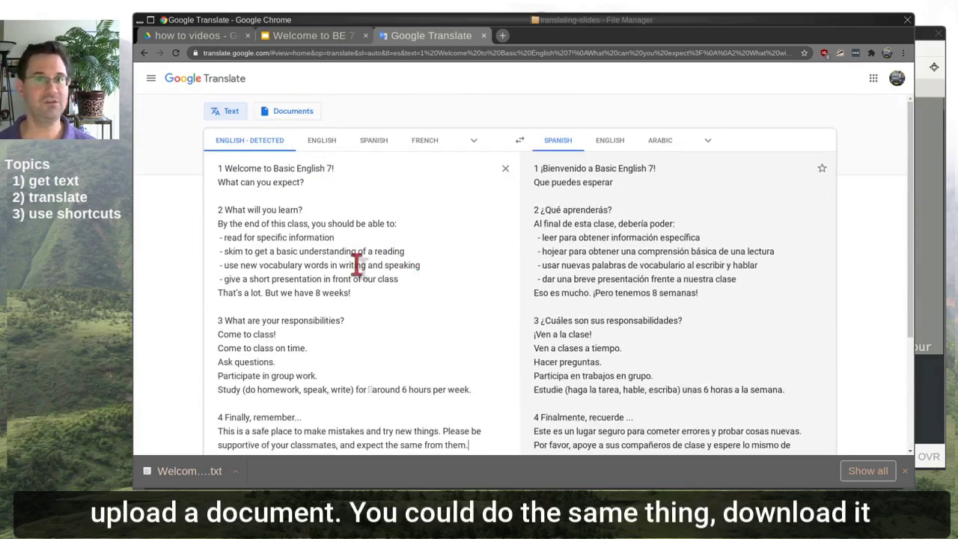
click(561, 20)
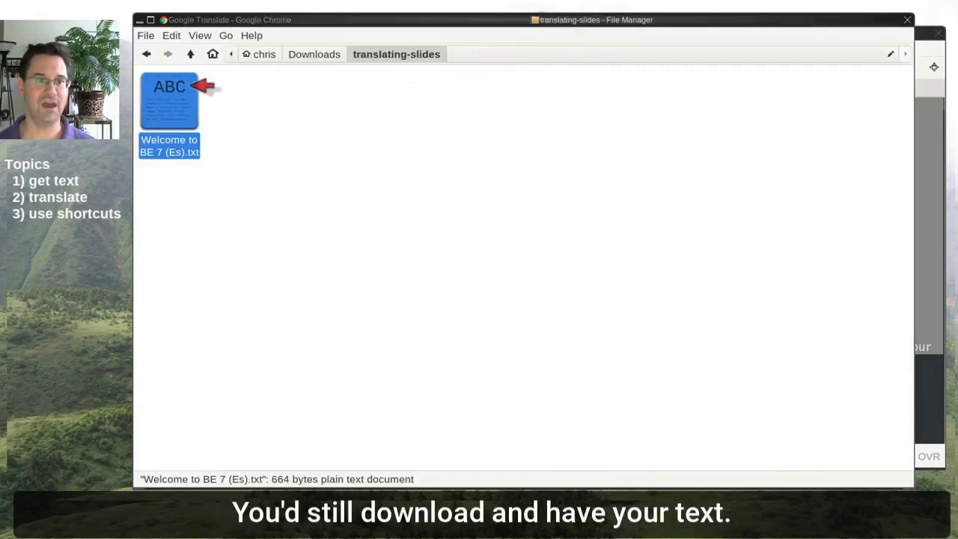
click(370, 21)
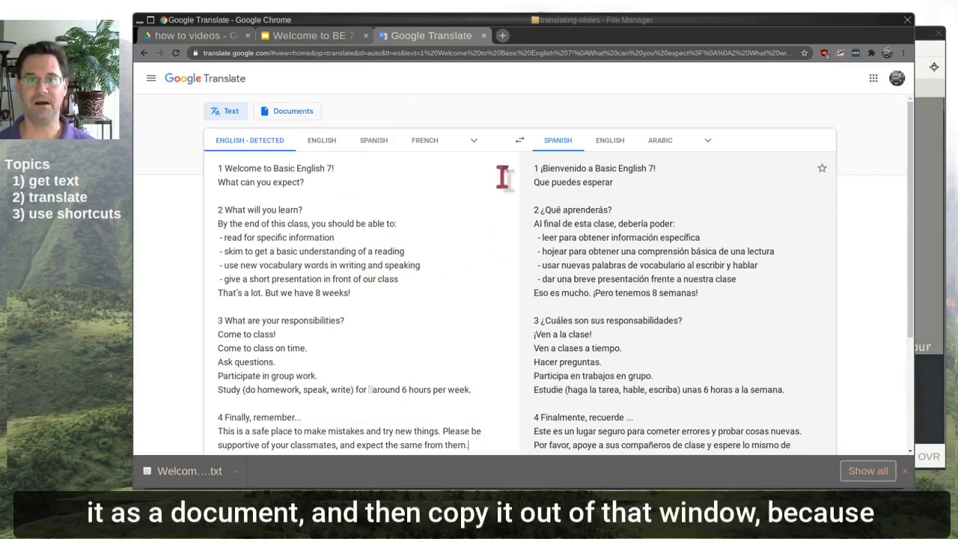
Copy the complete Spanish translation and return to the Welcome to BE 7 (Es).txt file in Mousepad.
scroll(630, 240, down, 3)
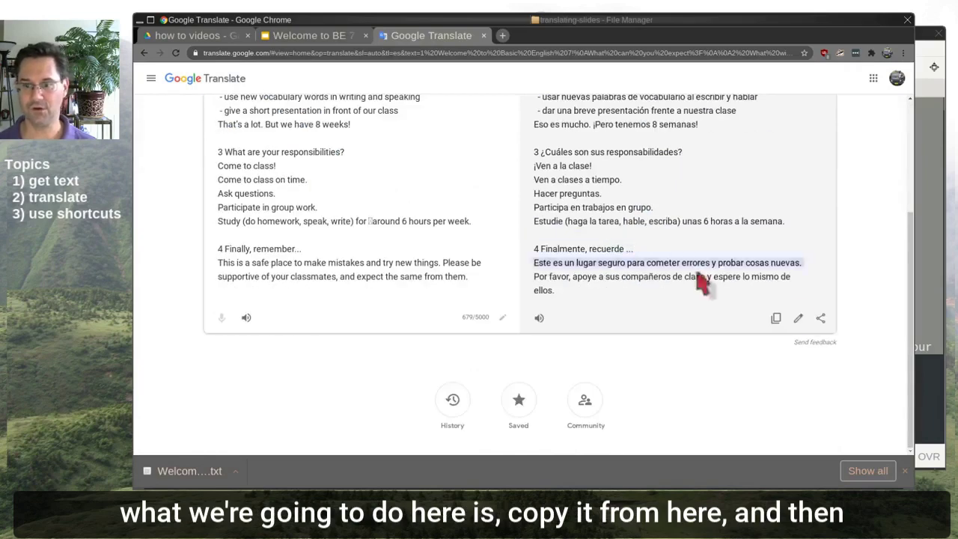
click(775, 319)
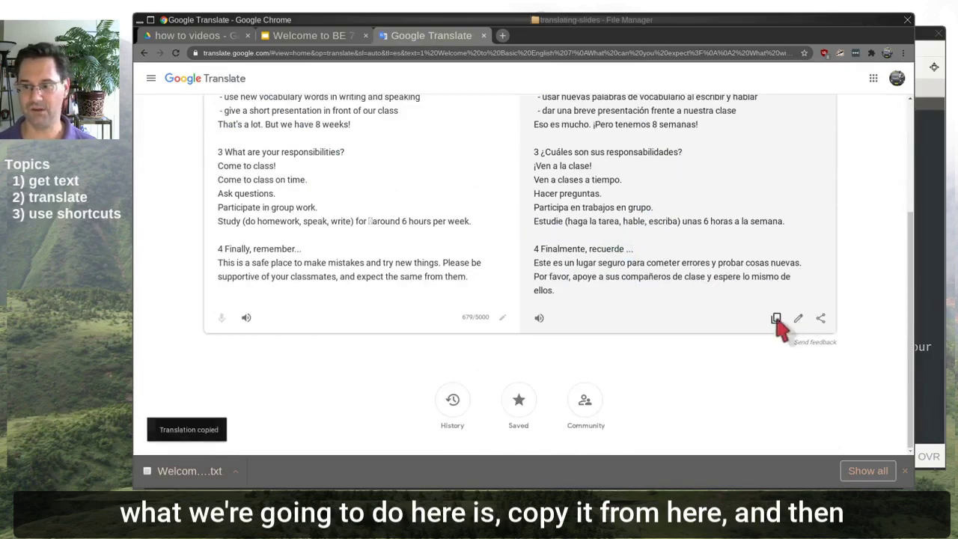
click(917, 244)
click(359, 105)
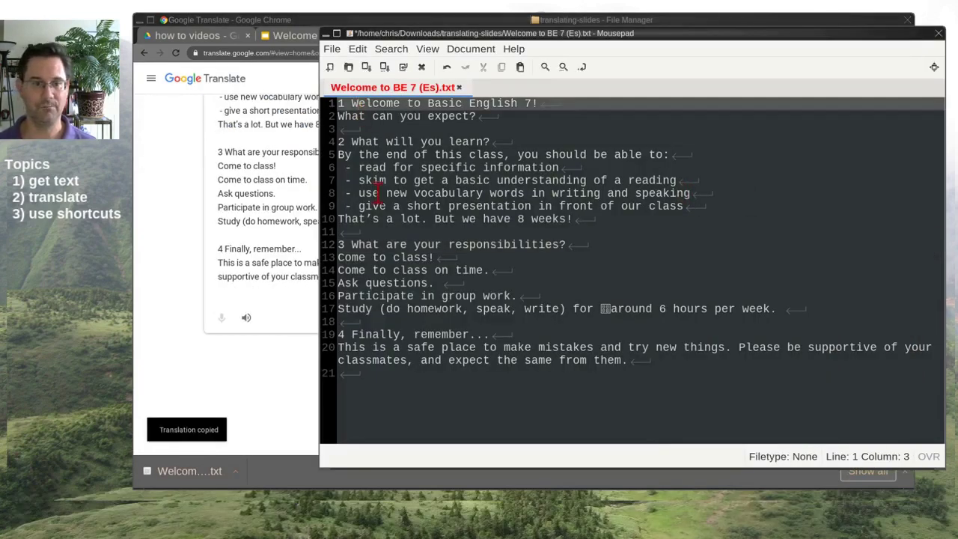
Paste the Spanish translation above the English text, with blank lines separating the two versions.
key(Home)
key(Return)
key(Return)
key(Return)
key(Up)
key(Up)
key(Up)
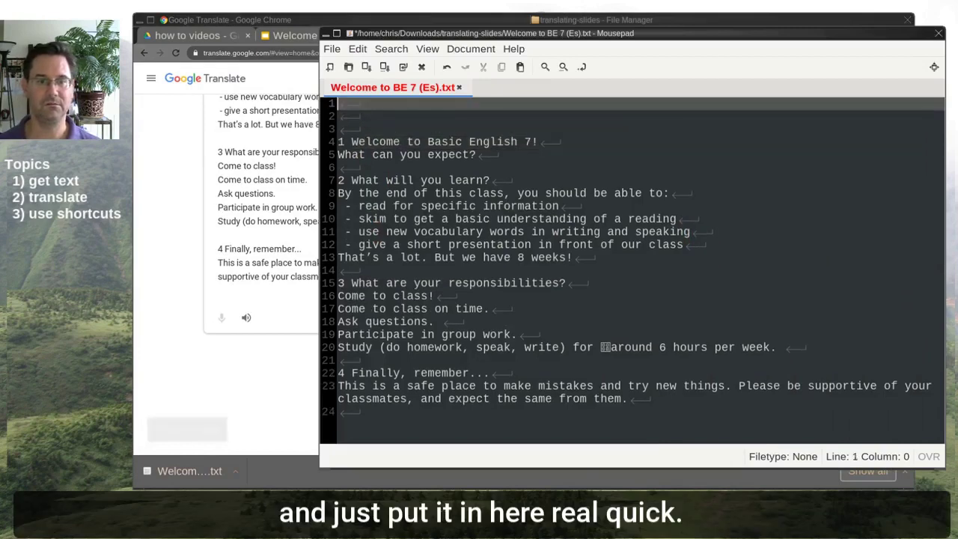
key(ctrl+v)
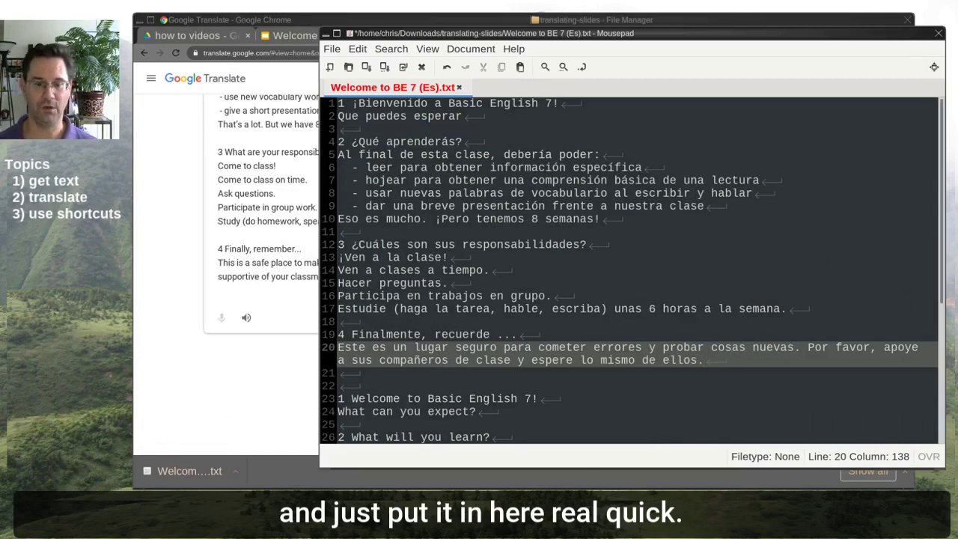
key(Return)
key(Down)
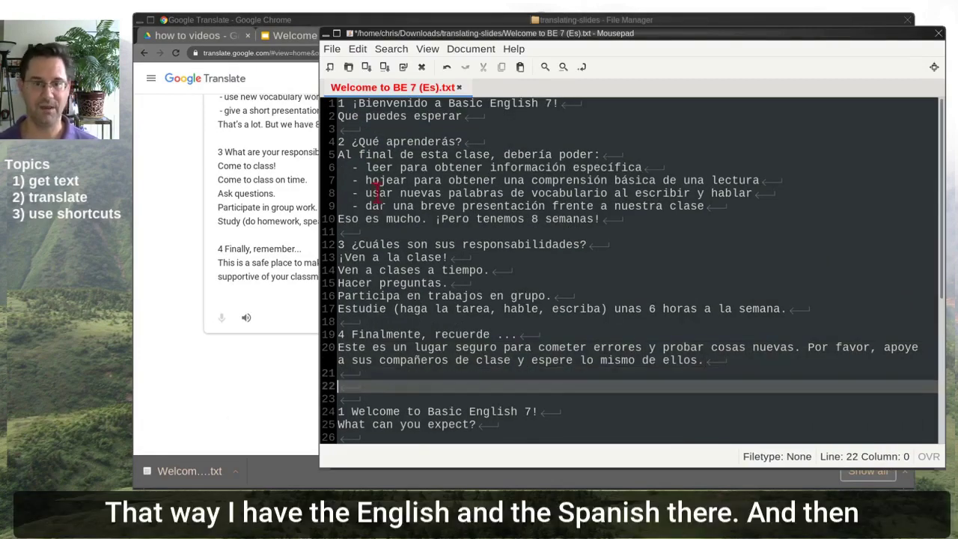
Copy the Spanish title "¡Bienvenido a Basic English 7!" from the first line, leaving out the slide number.
click(370, 166)
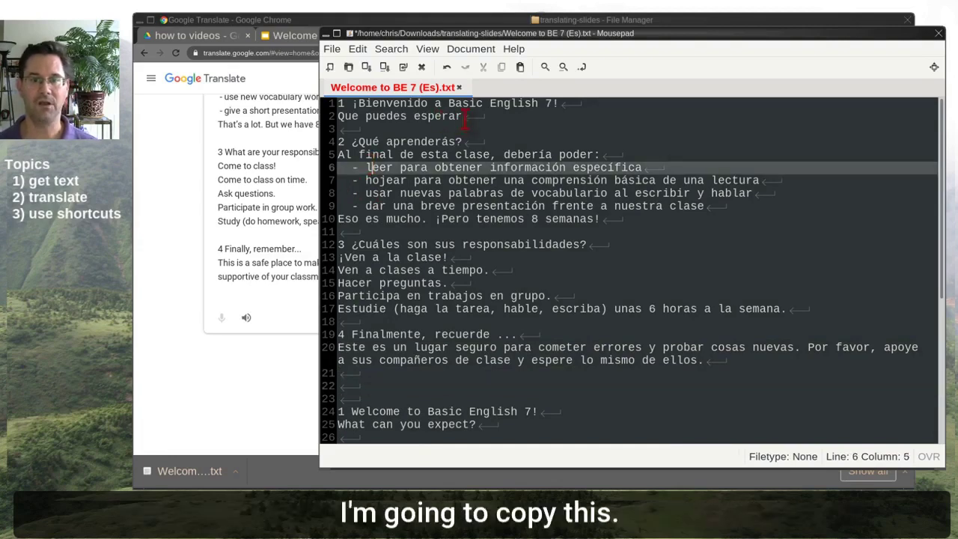
drag(462, 116, 359, 104)
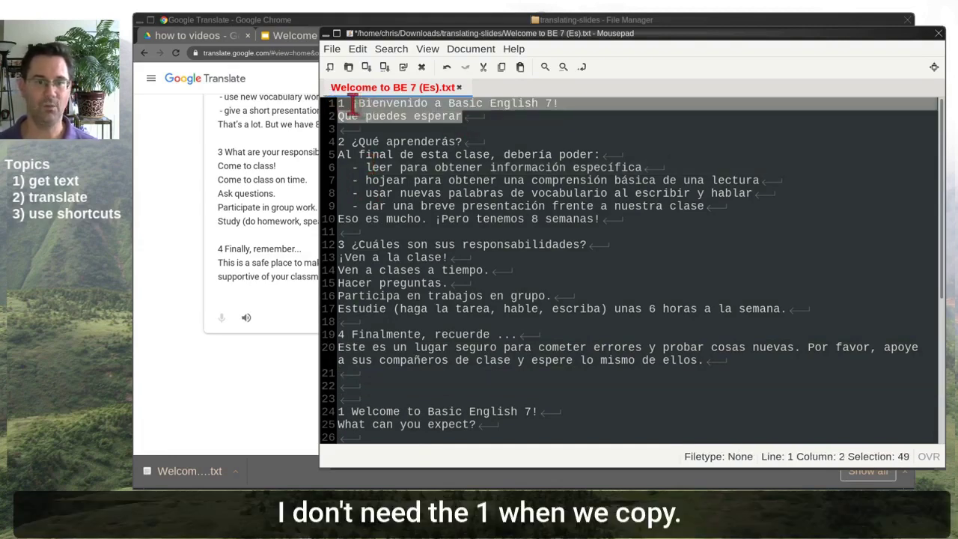
click(369, 114)
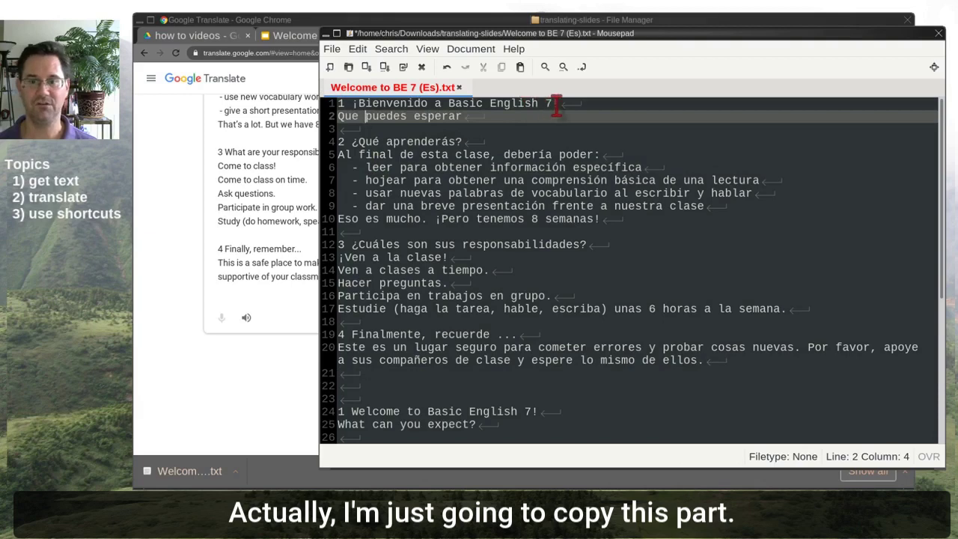
drag(557, 104, 363, 101)
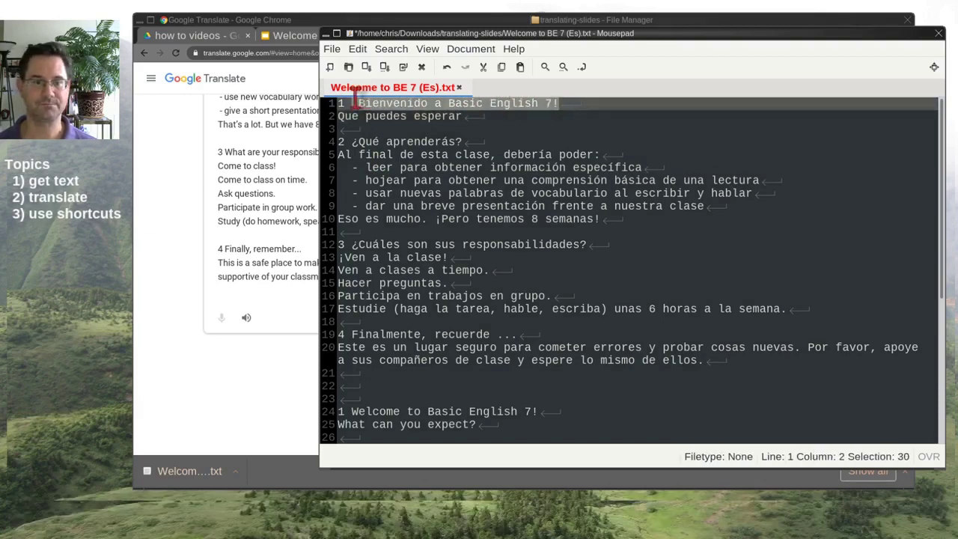
right_click(356, 98)
click(379, 158)
click(380, 157)
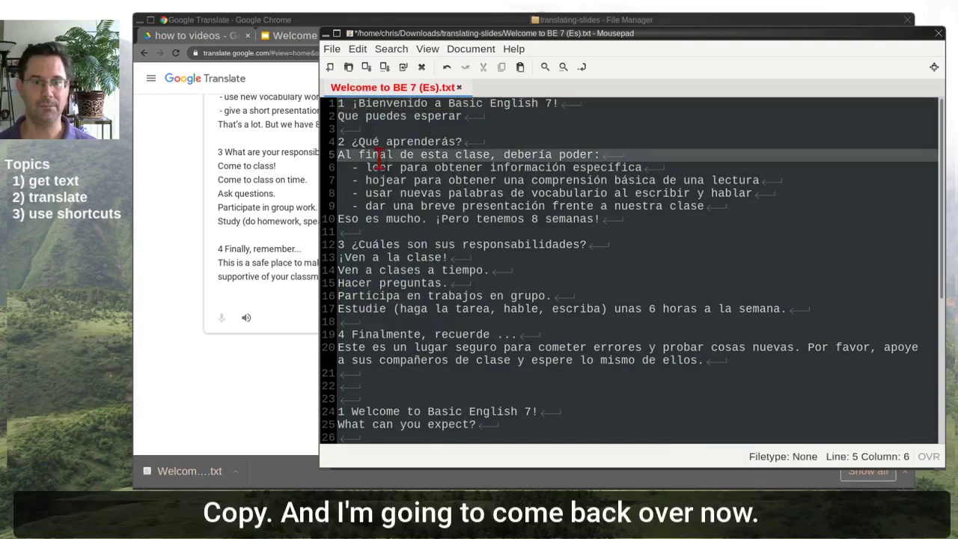
Switch to the Welcome to BE 7 (Es) presentation in Google Slides and open slide 1.
click(315, 16)
click(318, 35)
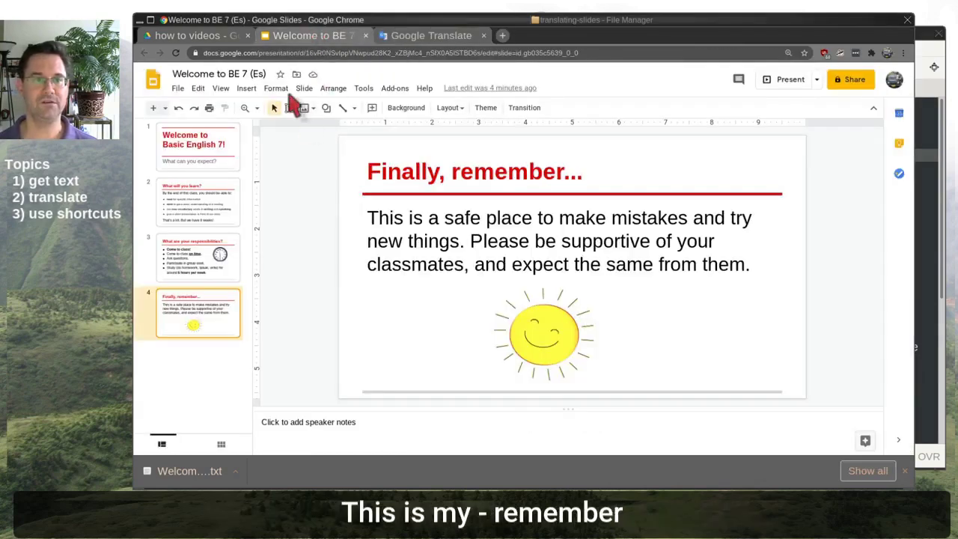
click(255, 74)
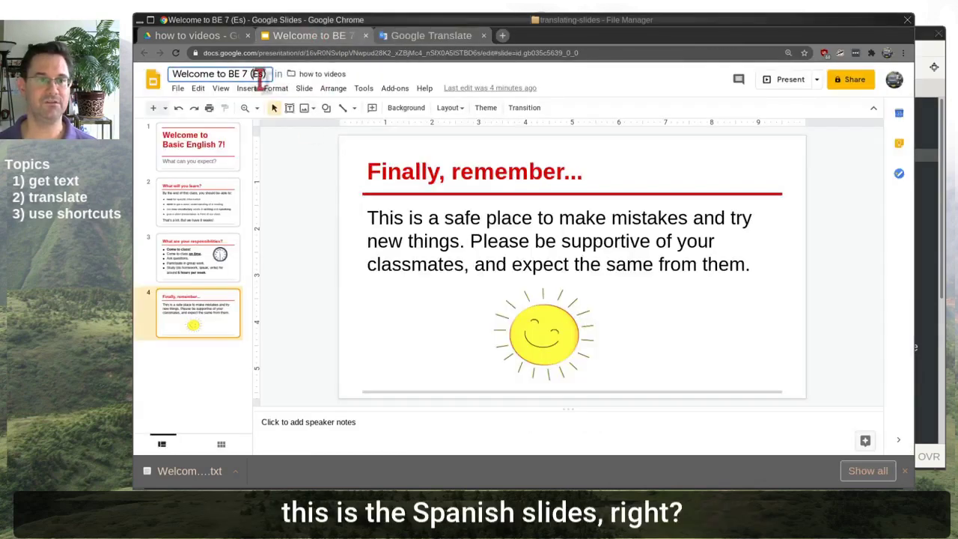
click(335, 229)
click(212, 157)
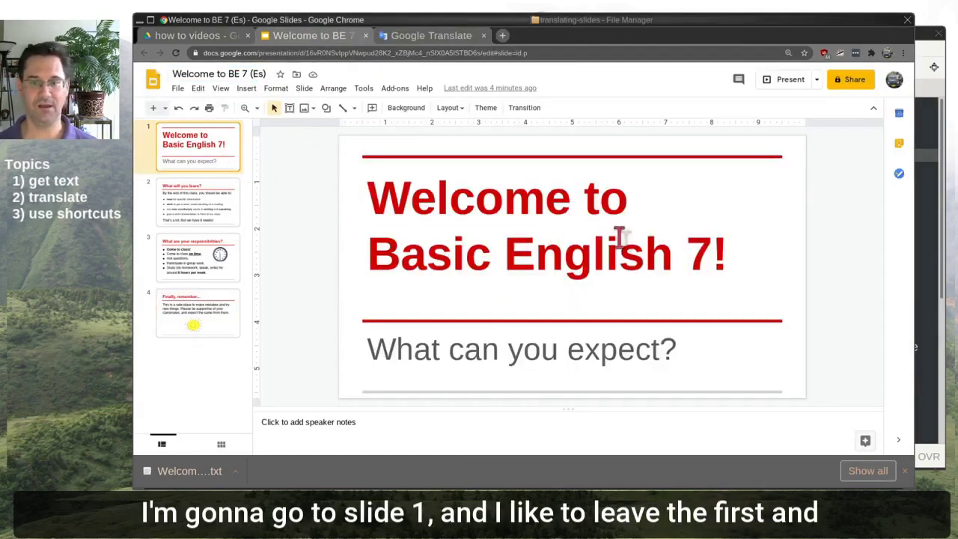